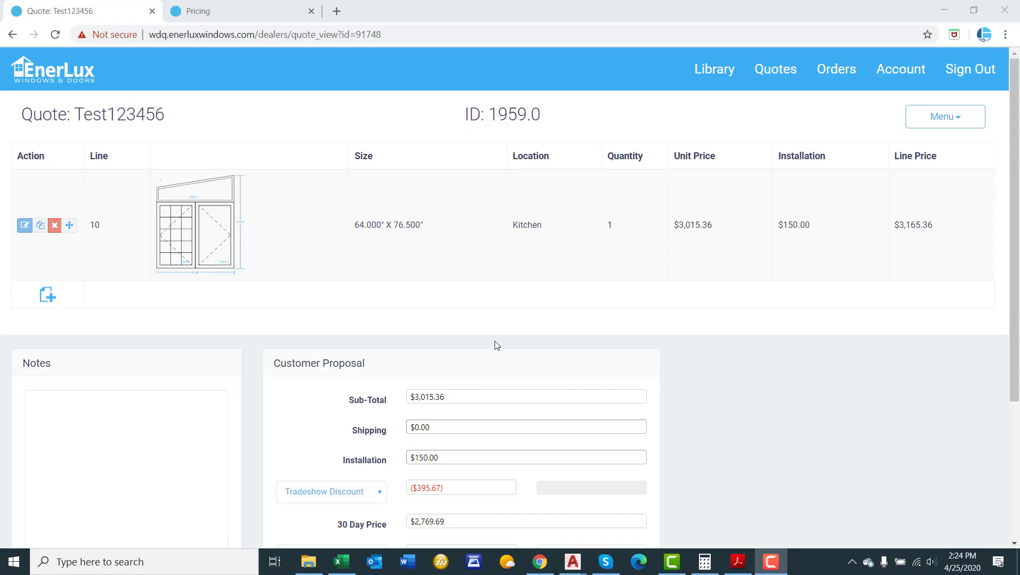
Review the figures on the quote's customer proposal.
scroll(494, 346, "down", 2)
left_click_drag(271, 230, 387, 542)
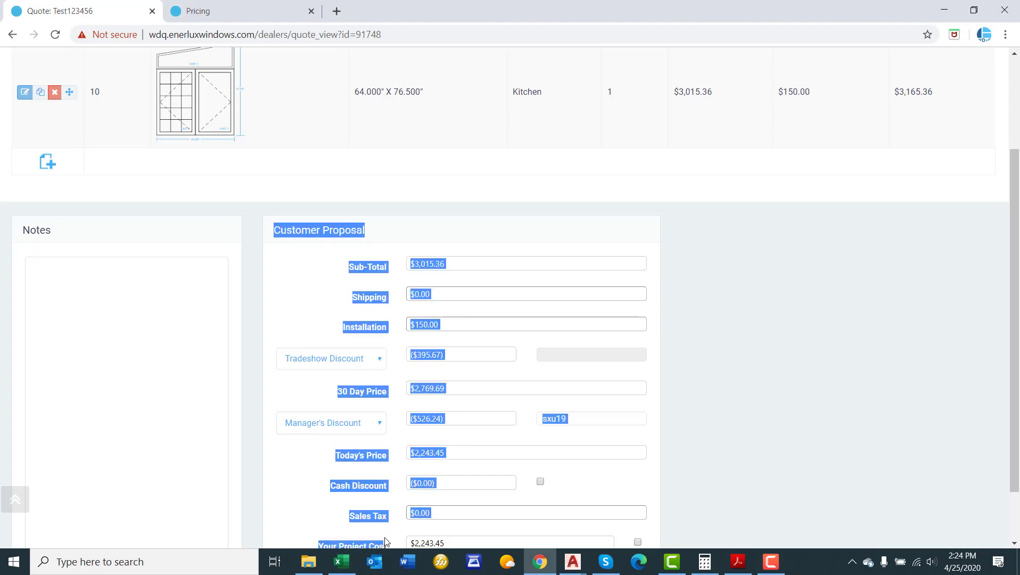
left_click(390, 229)
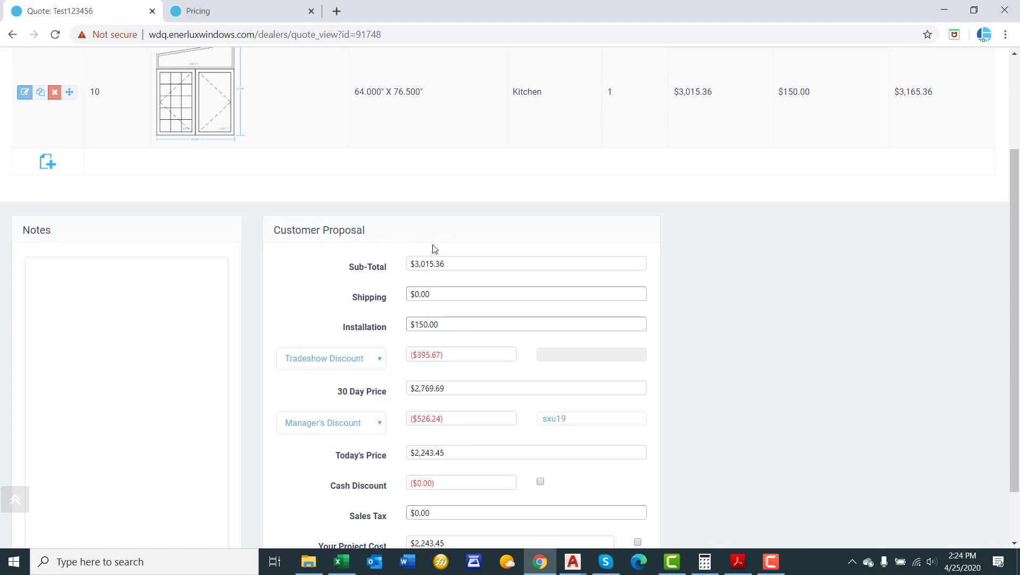
scroll(399, 224, "up", 2)
scroll(399, 224, "up", 1)
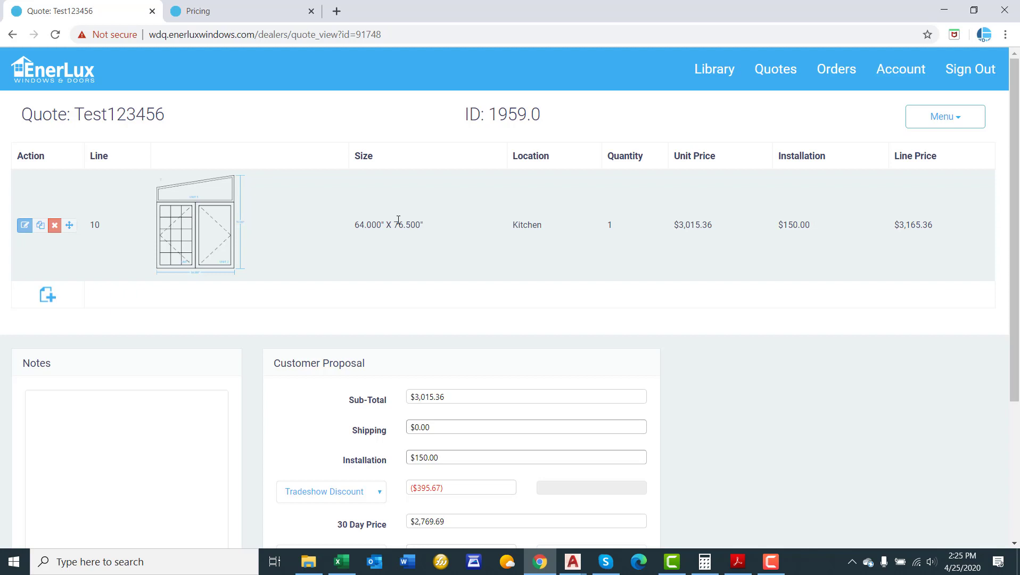
Open the dealer Pricing settings and show the Installation Pricing choices, currently Itemized - Line.
left_click(904, 77)
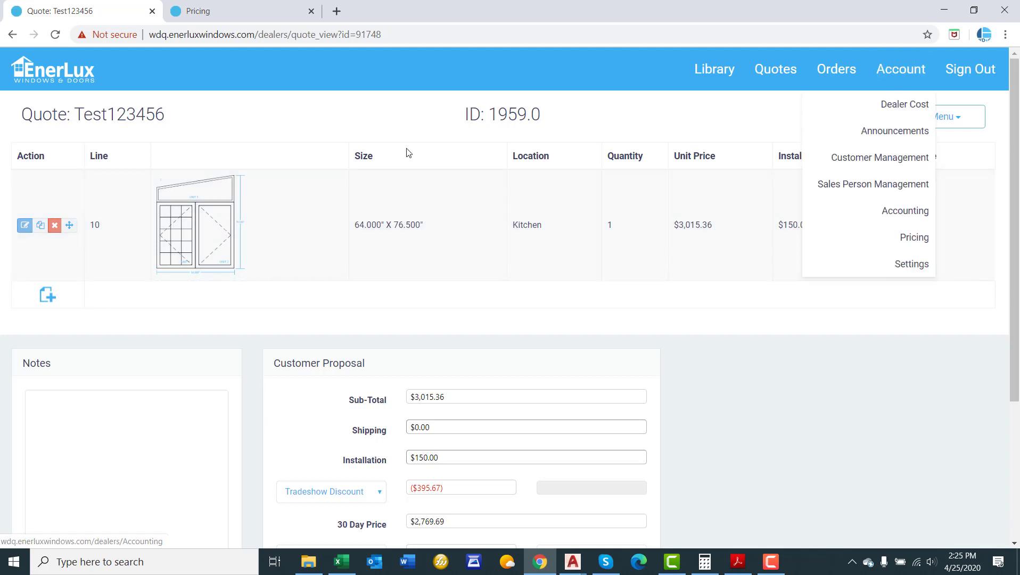
left_click(281, 8)
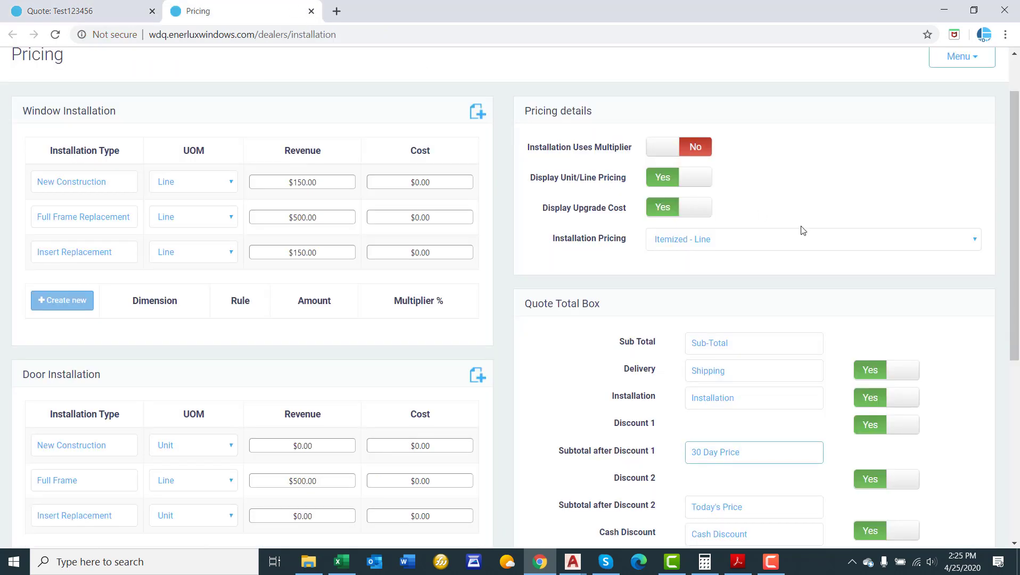
scroll(803, 230, "up", 1)
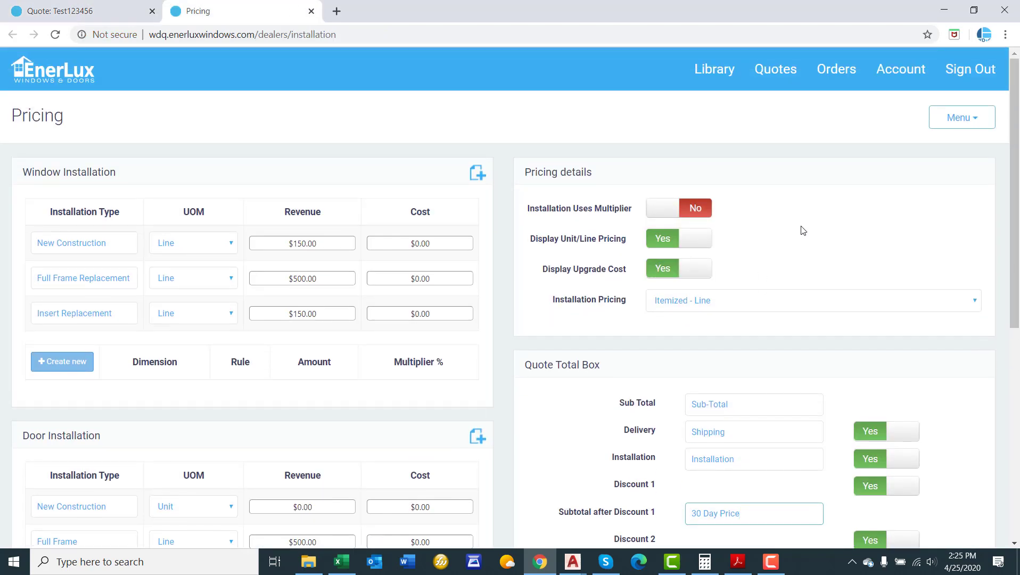
scroll(802, 230, "down", 1)
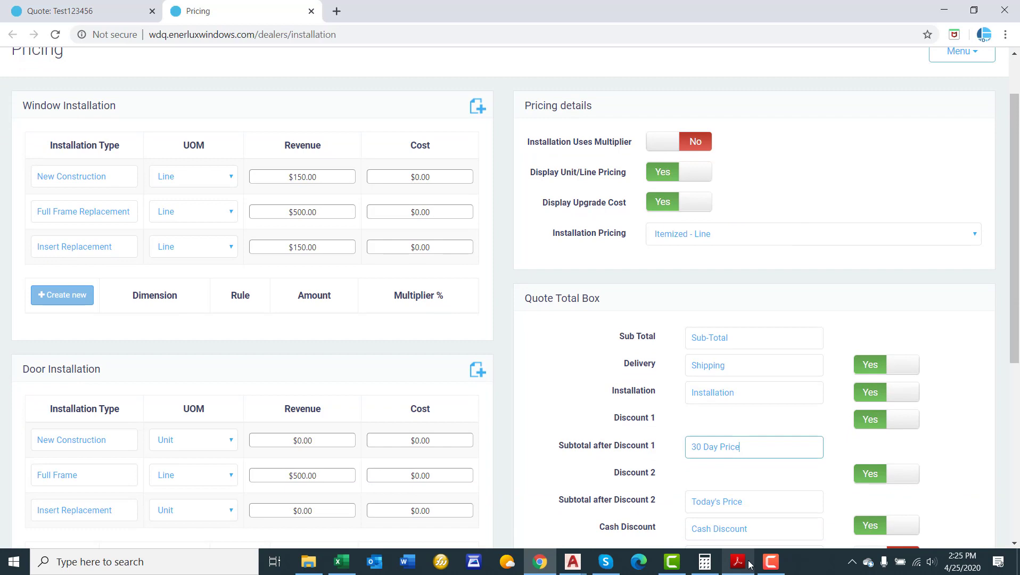
scroll(698, 420, "up", 1)
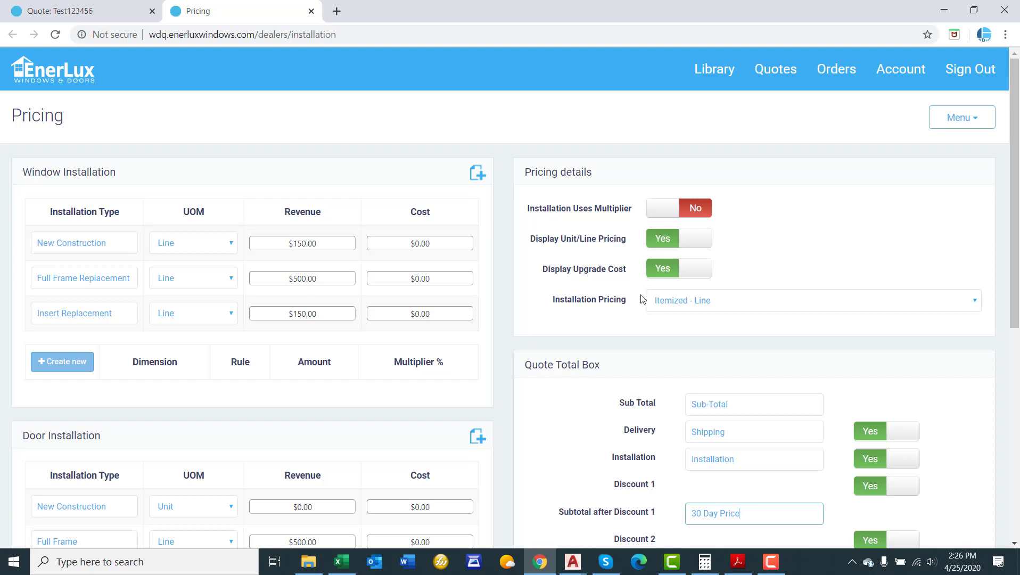
left_click(733, 302)
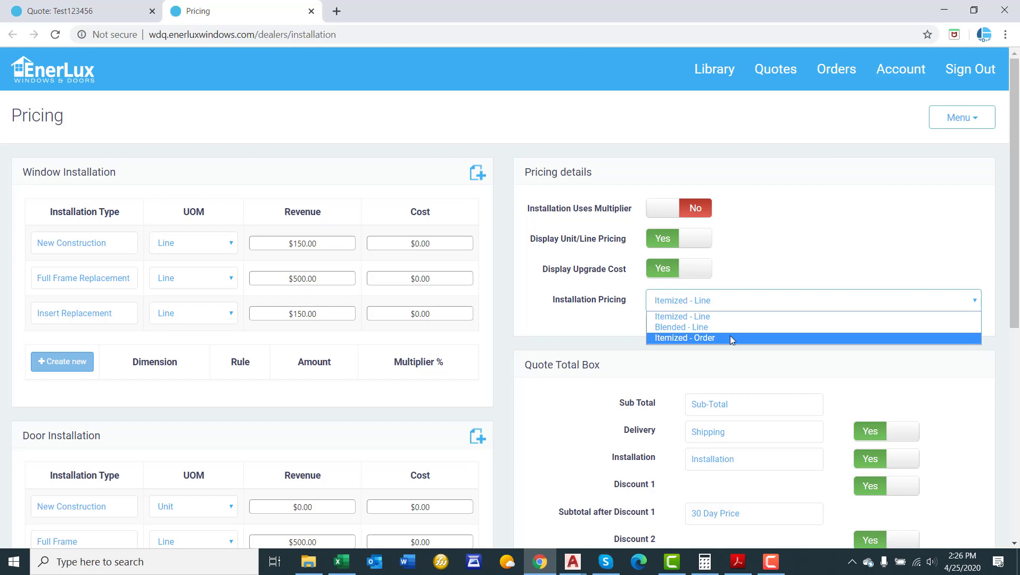
Keep Installation Pricing at Itemized - Line and compare against the customer proposal.
left_click(587, 336)
scroll(588, 336, "down", 2)
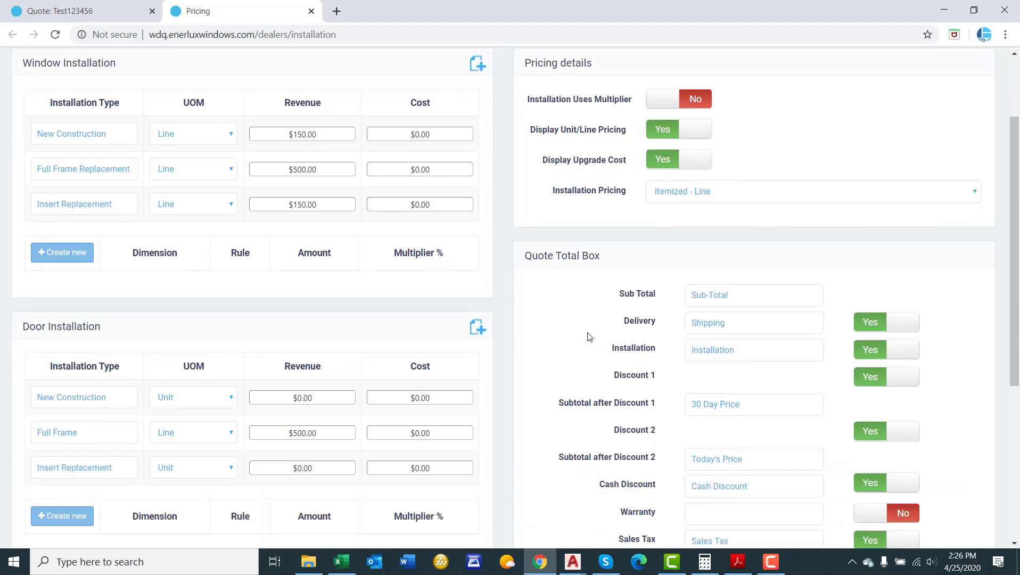
scroll(588, 336, "down", 3)
scroll(617, 340, "up", 2)
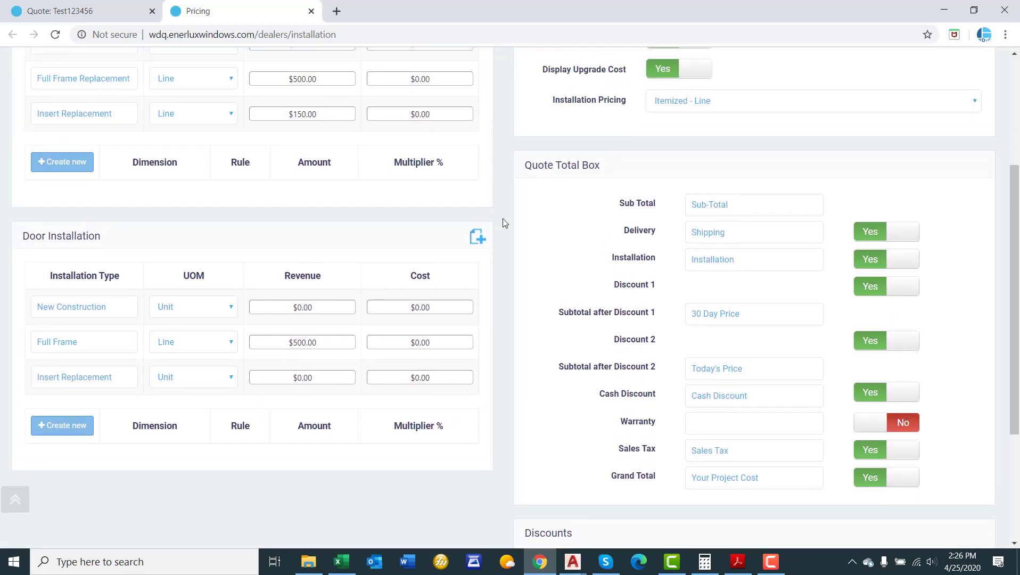
left_click(80, 11)
scroll(353, 291, "down", 3)
left_click_drag(262, 165, 357, 462)
left_click(198, 11)
scroll(594, 166, "down", 1)
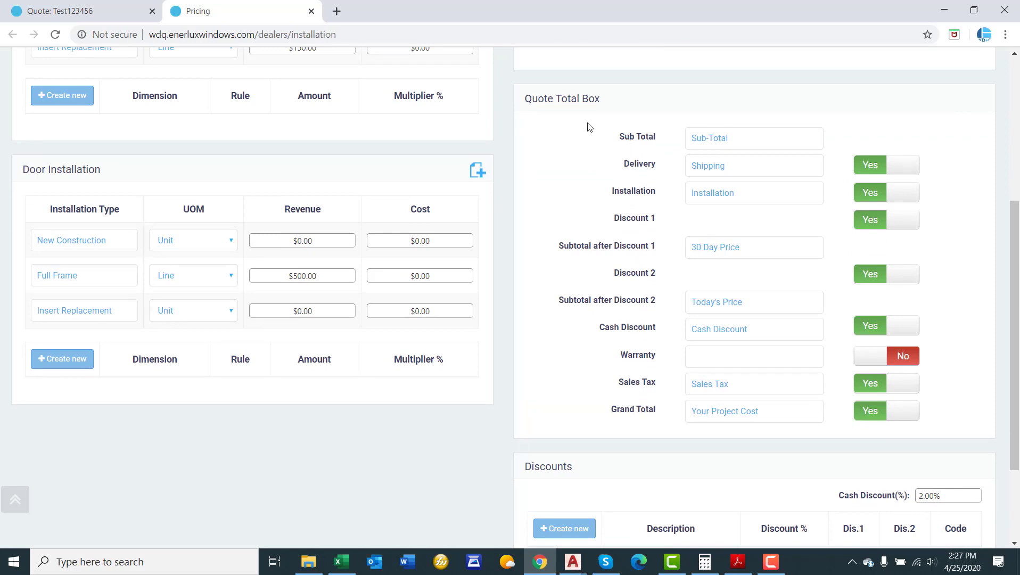
Drag the Delivery and Installation rows below Warranty in the Quote Total Box.
left_click_drag(638, 170, 666, 354)
left_click_drag(630, 163, 631, 333)
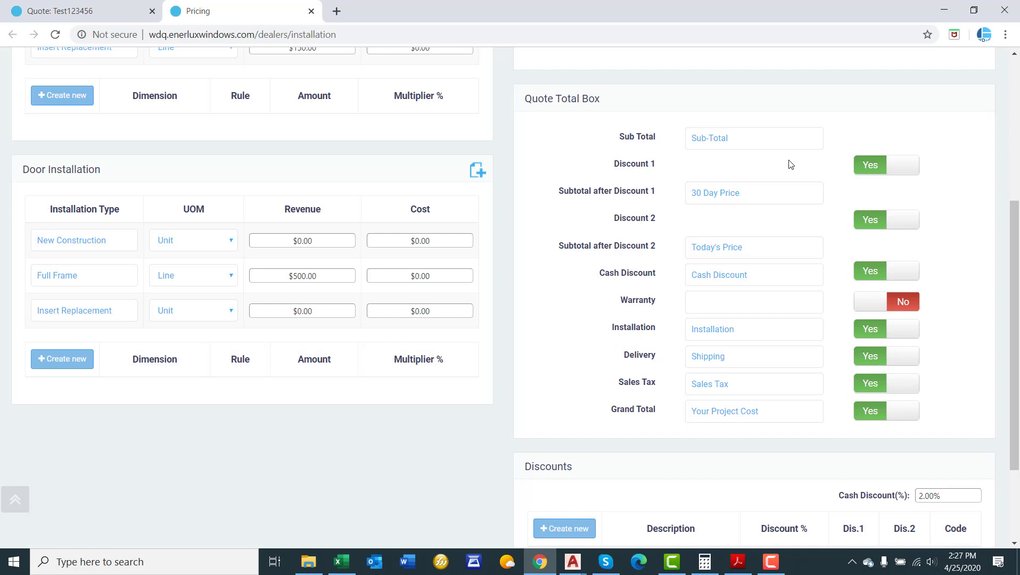
left_click(747, 141)
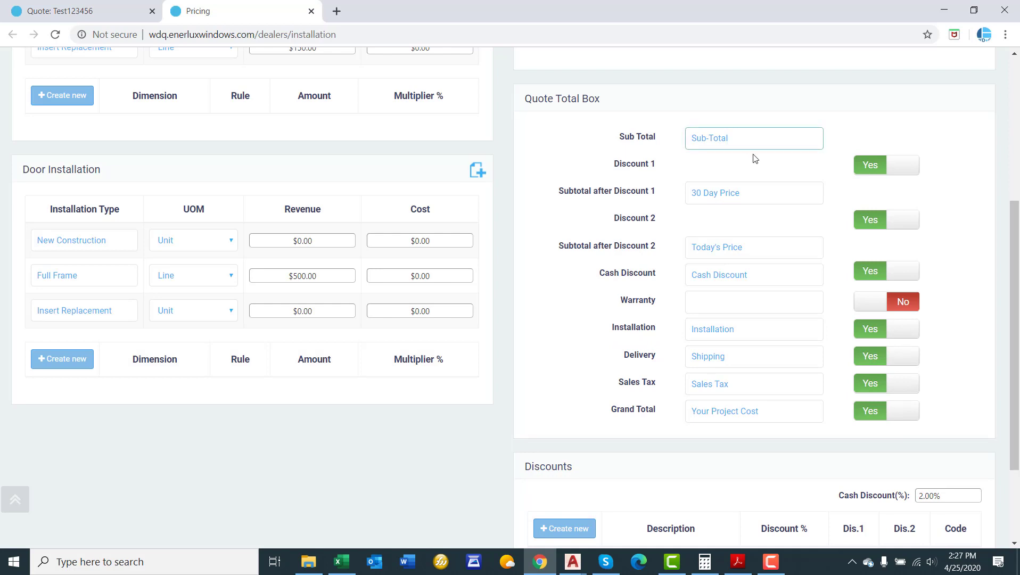
left_click(768, 197)
triple_click(729, 196)
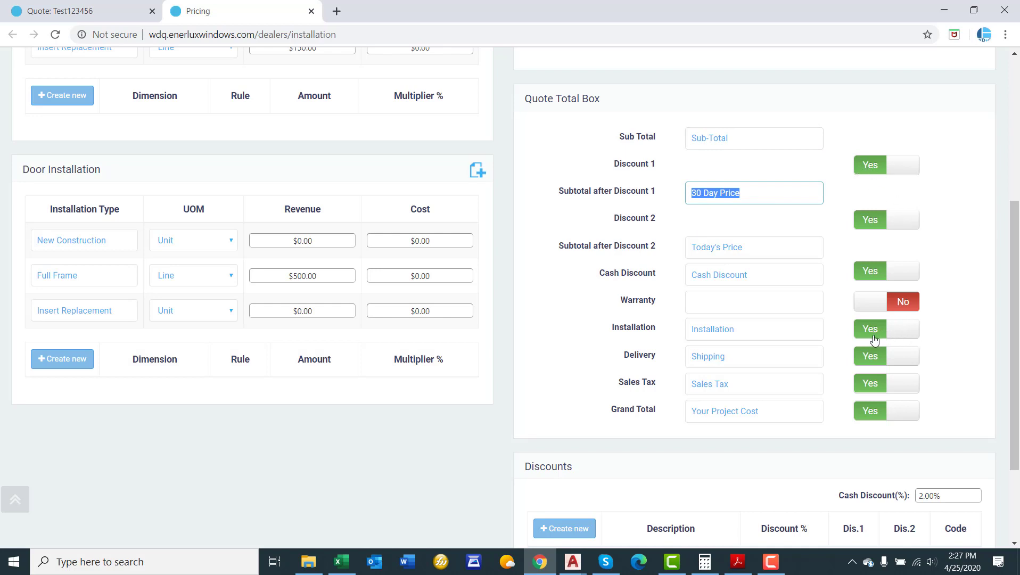
Switch the Delivery total to No, leaving Installation, Sales Tax and Grand Total at Yes.
left_click(868, 358)
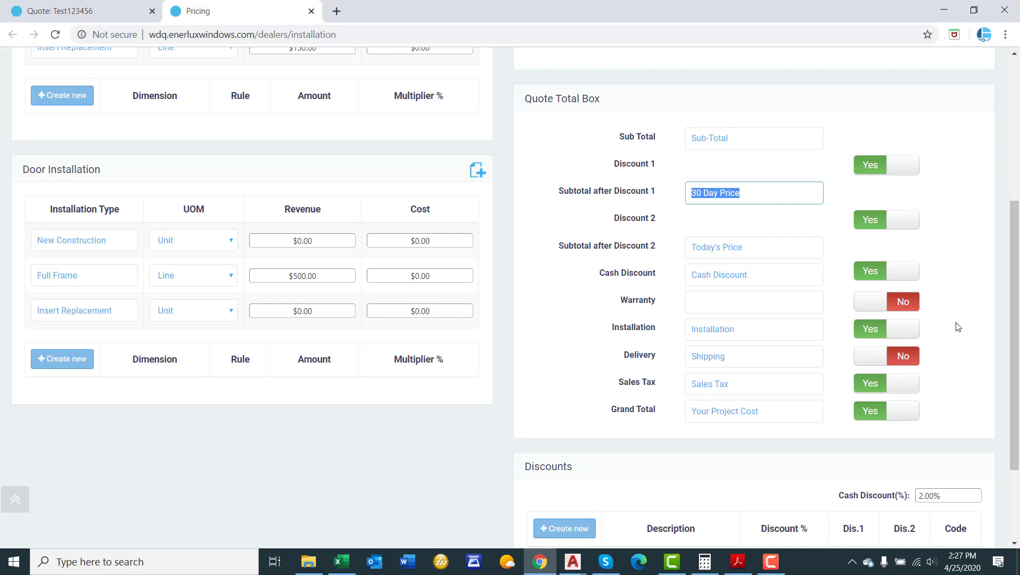
left_click(744, 248)
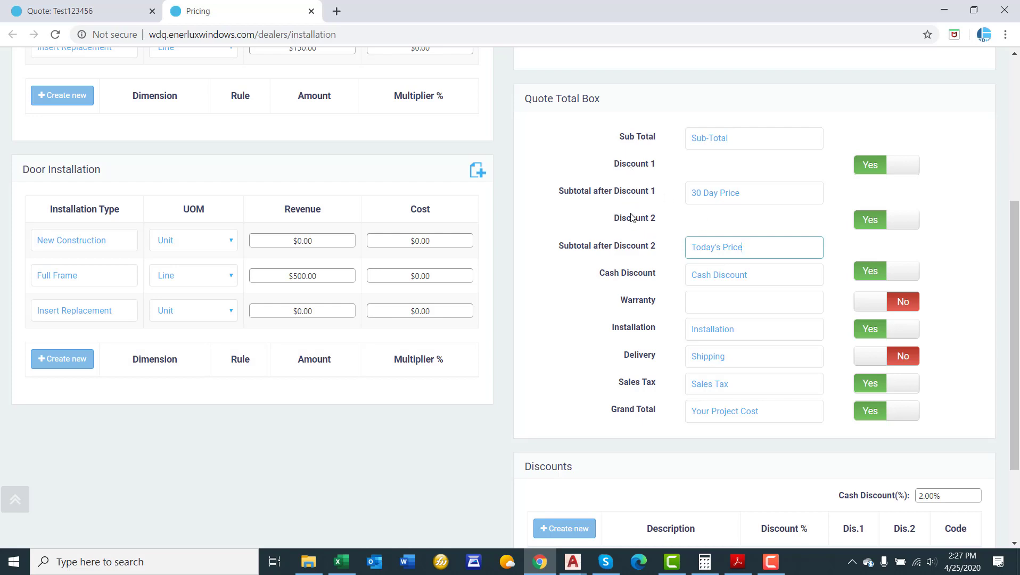
scroll(639, 220, "down", 3)
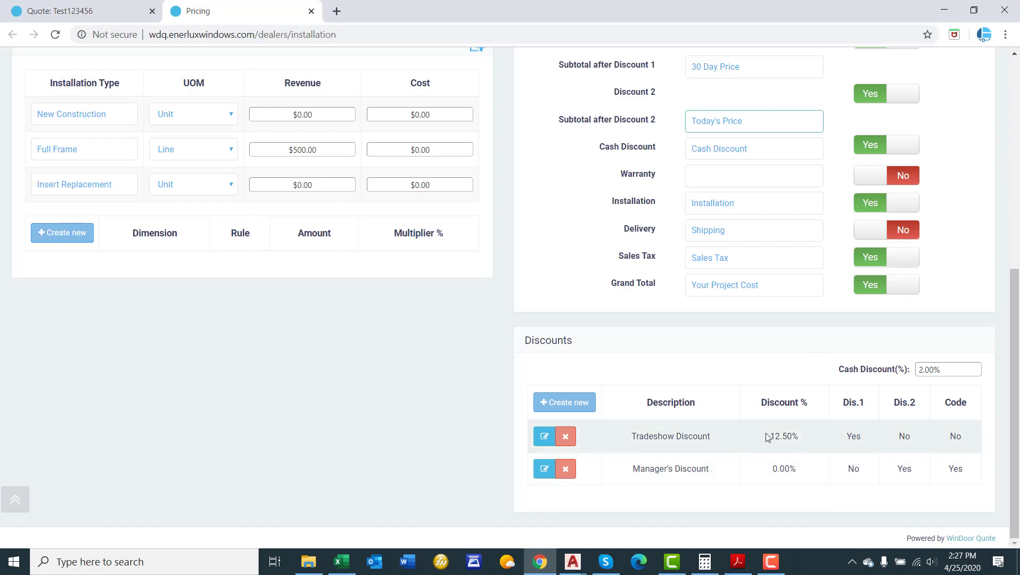
Create and save a 5% 'Showroom Discount' applied as Discount 1.
left_click(580, 407)
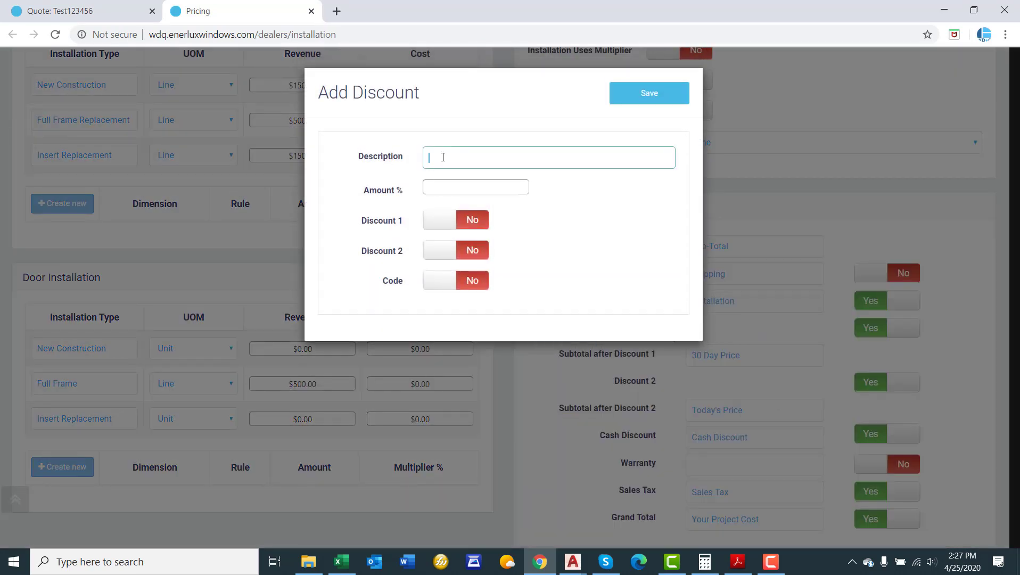
left_click(443, 157)
type("Showroom Discount")
left_click(476, 223)
left_click(444, 183)
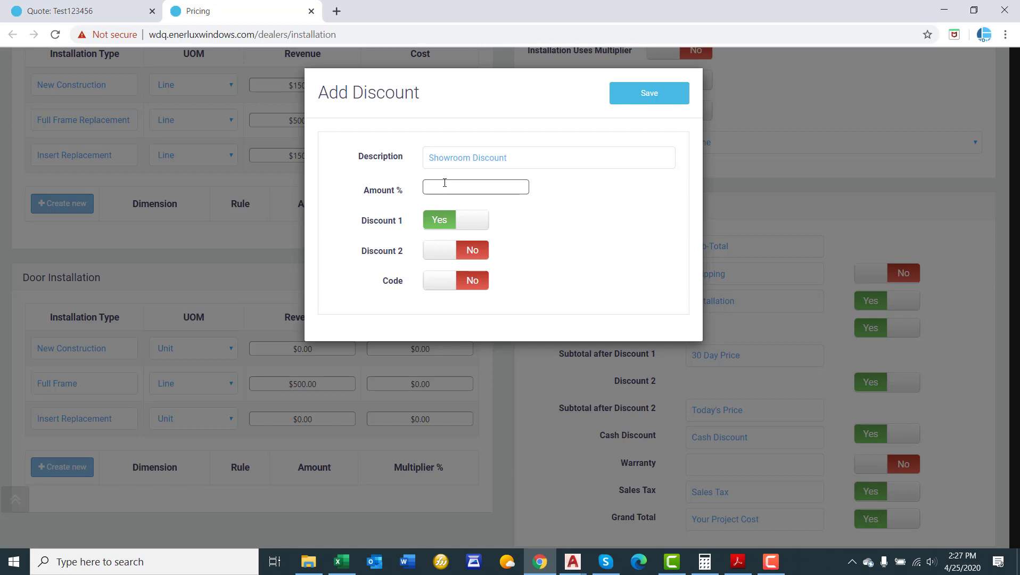
type("5")
left_click(610, 239)
left_click(666, 95)
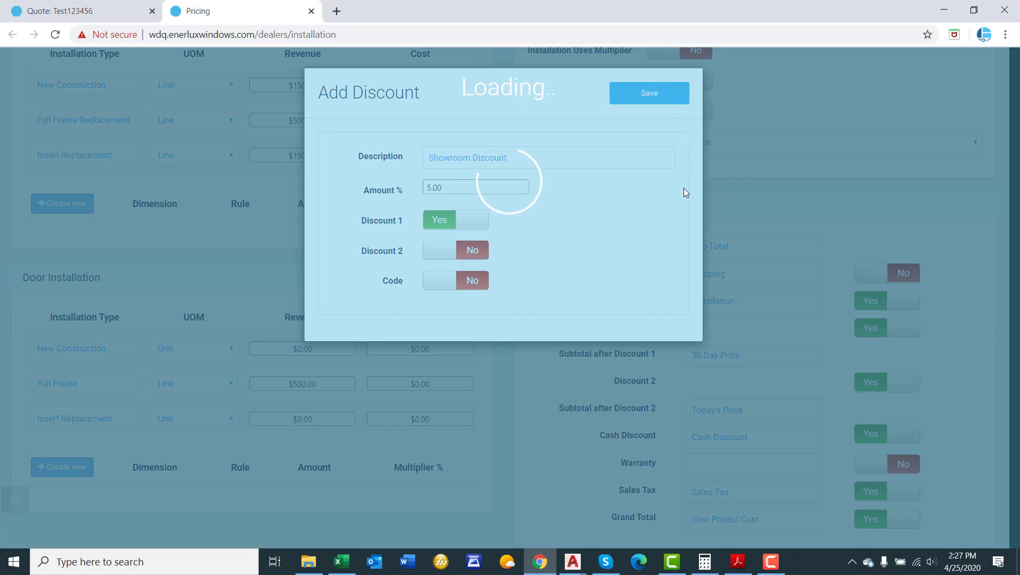
Open Manager's Discount in the Edit Discount form.
scroll(688, 236, "down", 5)
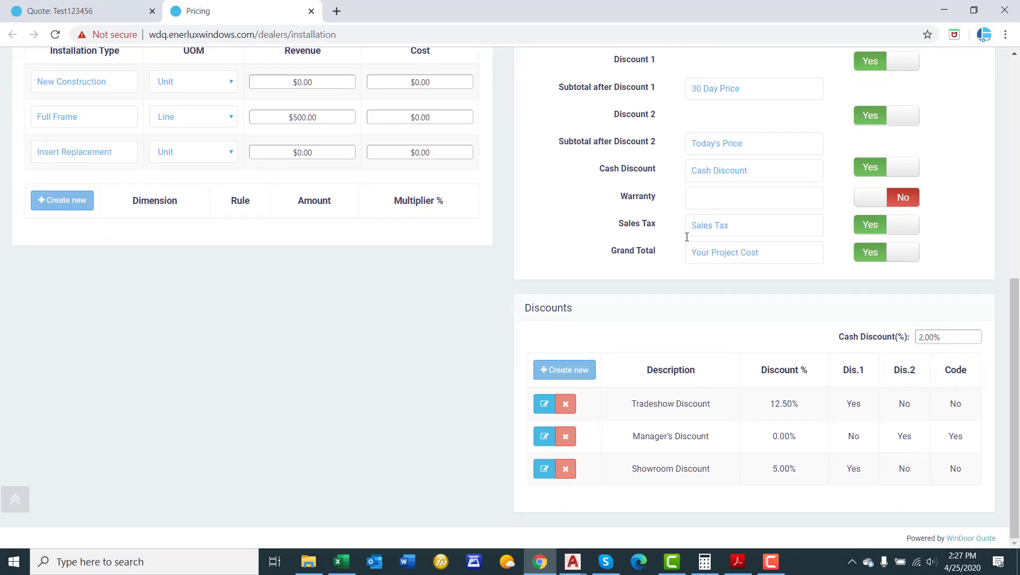
left_click(542, 437)
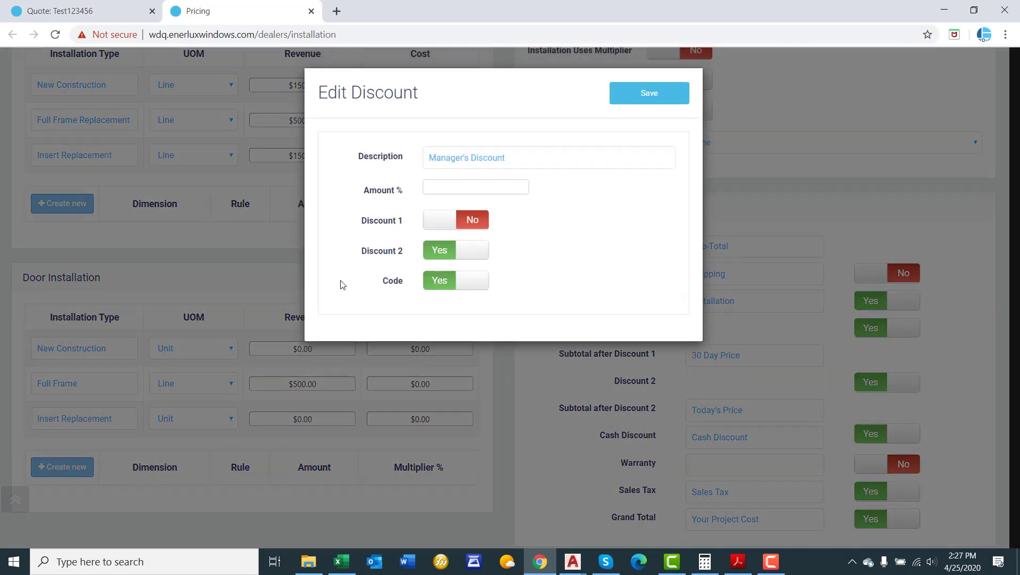
left_click_drag(381, 286, 424, 284)
left_click(401, 284)
Check the sxu19 discount code on the proposal and open Windows Calculator beside it.
left_click(30, 7)
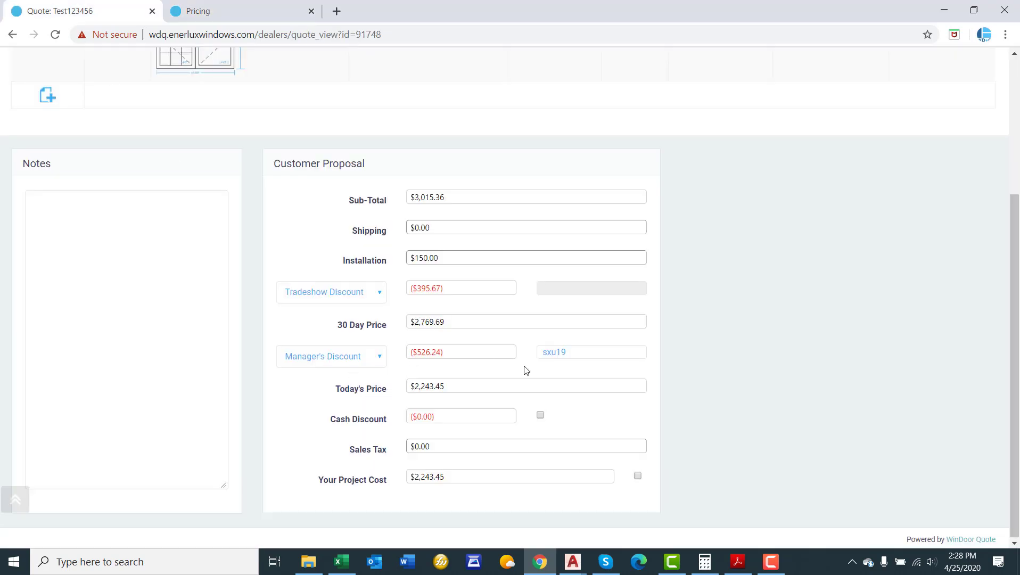
left_click_drag(569, 352, 538, 351)
left_click(543, 355)
left_click(14, 561)
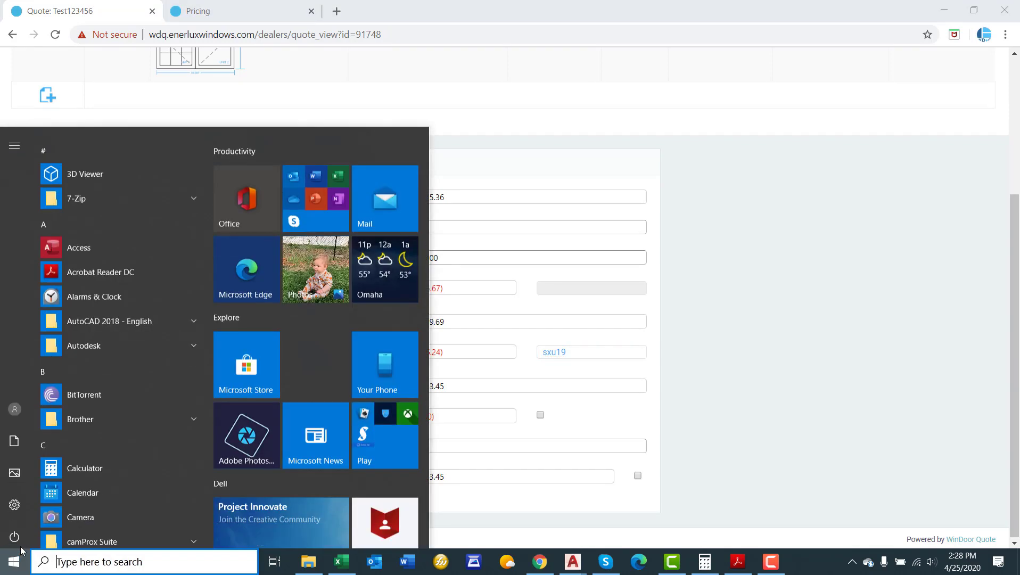
left_click(66, 460)
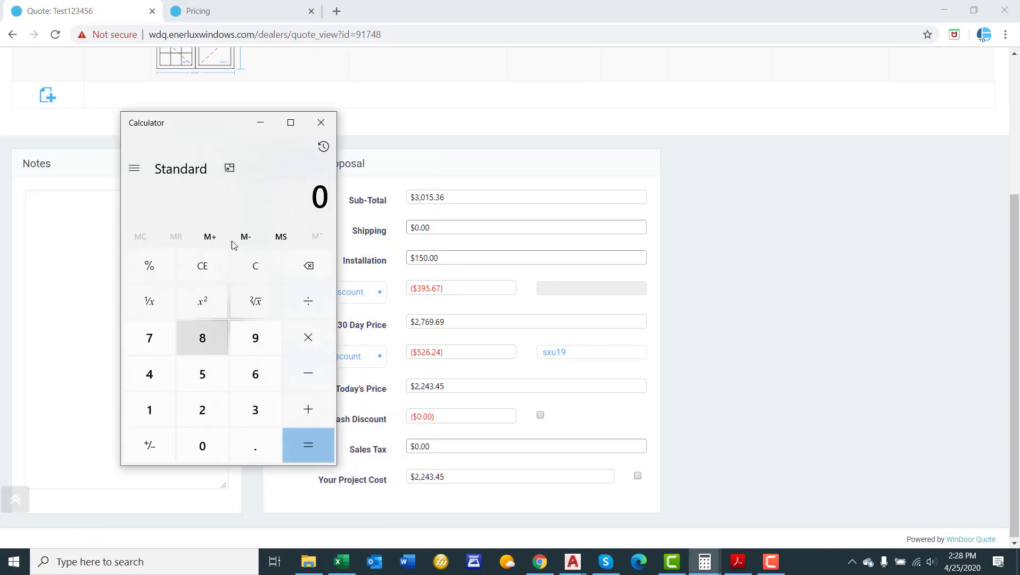
left_click_drag(227, 125, 174, 124)
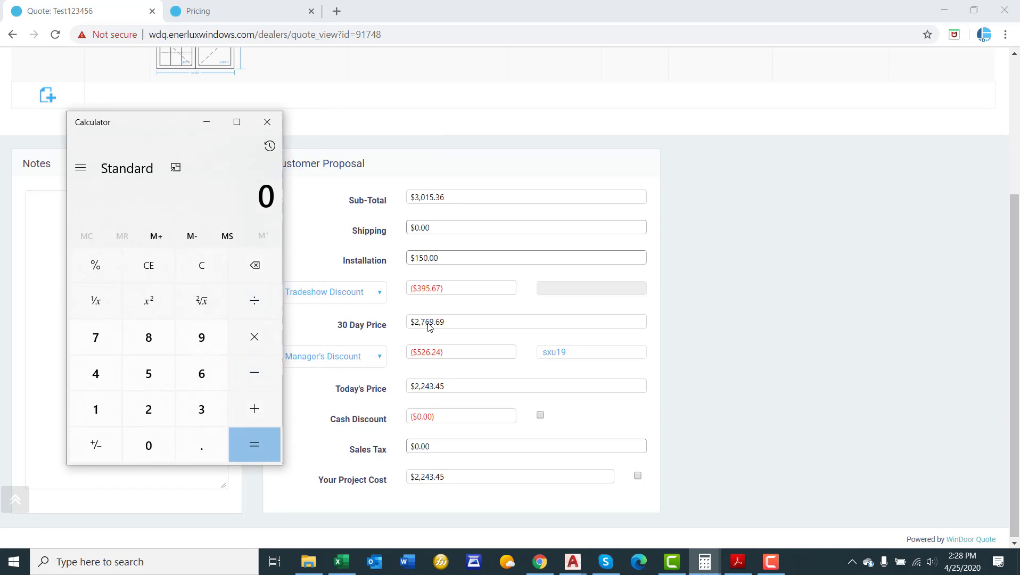
Calculate 2769.69 × 0.19 = 526.2411 to verify the Manager's Discount amount.
left_click(148, 409)
left_click(96, 338)
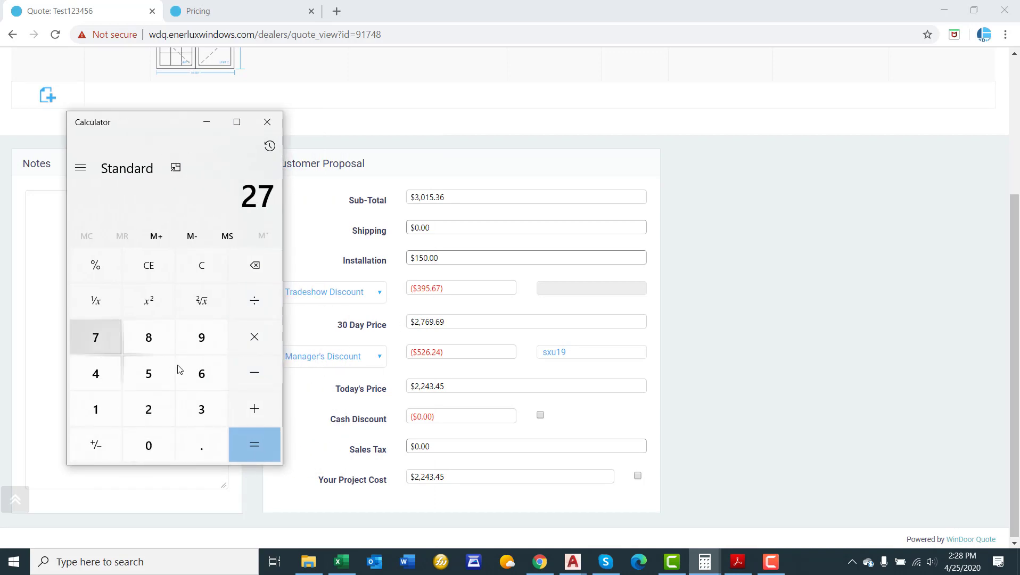
left_click(202, 373)
left_click(196, 345)
left_click(201, 445)
left_click(199, 375)
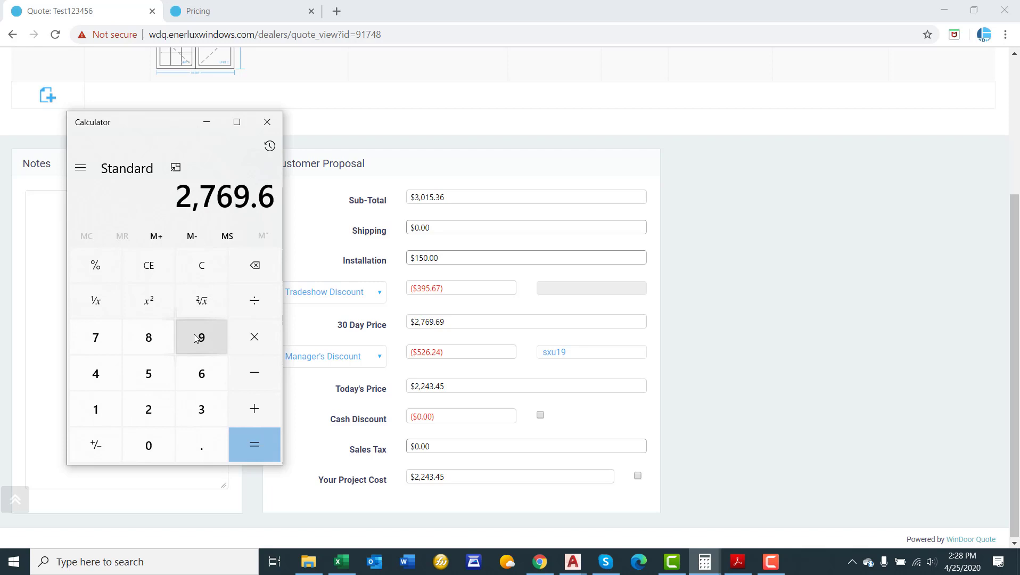
left_click(195, 336)
left_click(254, 336)
left_click(202, 445)
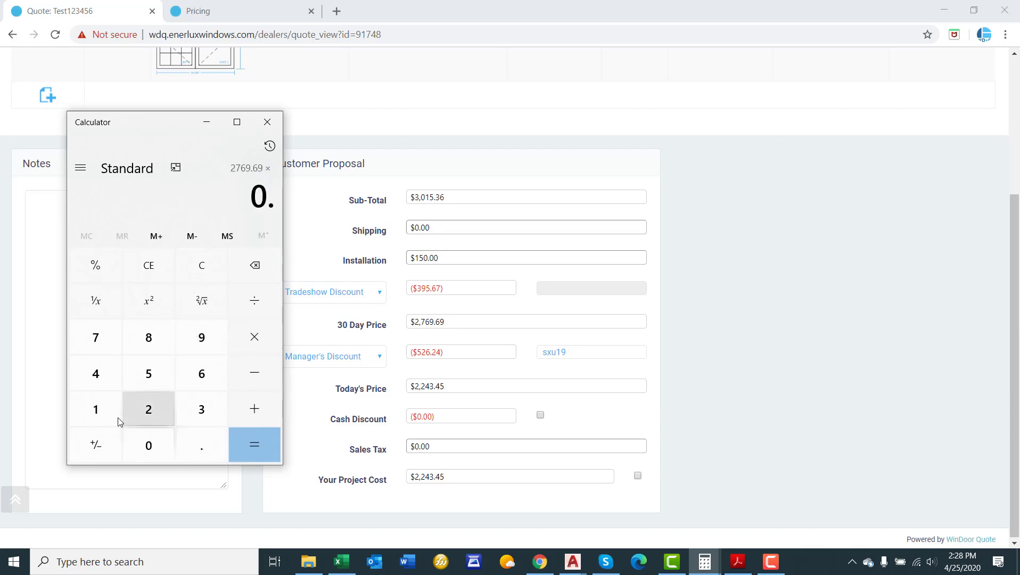
left_click(96, 408)
left_click(202, 337)
left_click(251, 443)
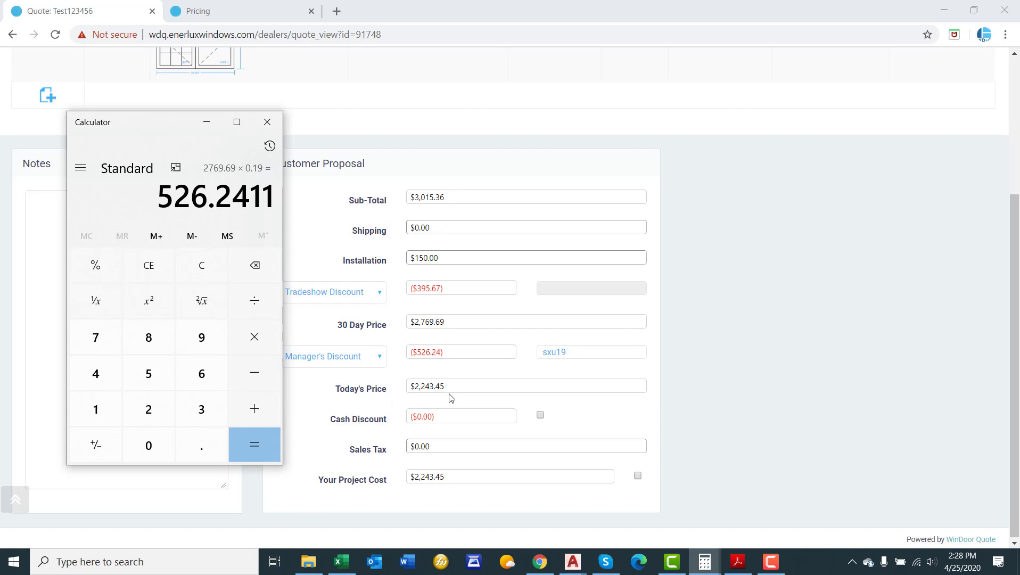
left_click(234, 8)
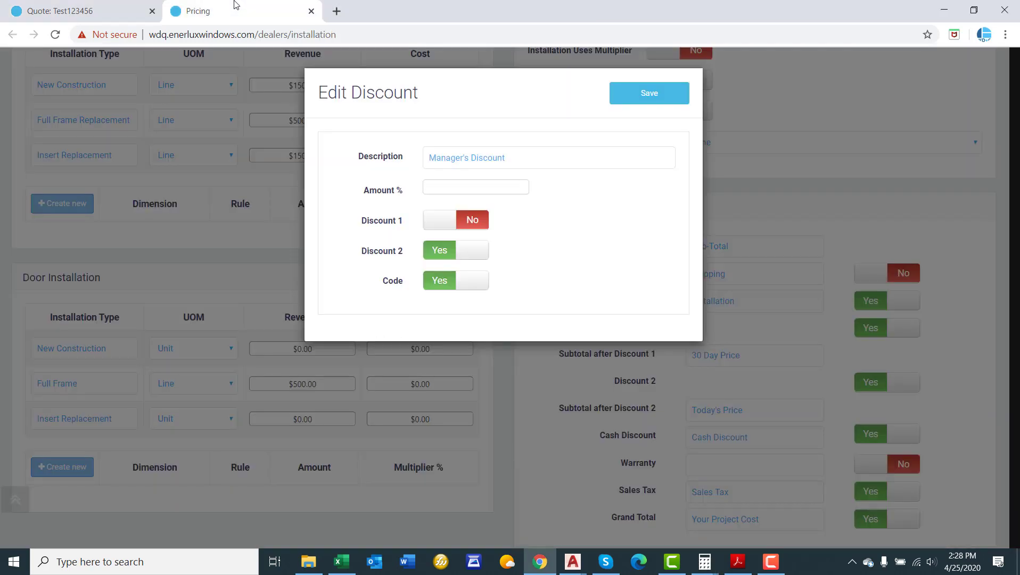
Set both the Tradeshow and Manager's Discount dropdowns to Select, showing $0.00 each.
left_click(52, 4)
left_click(326, 292)
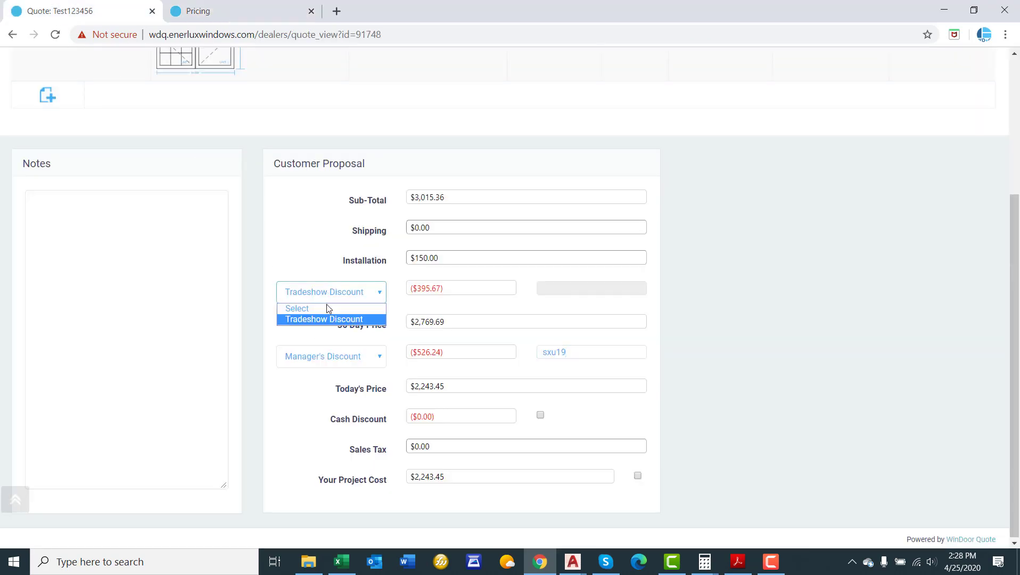
left_click(327, 308)
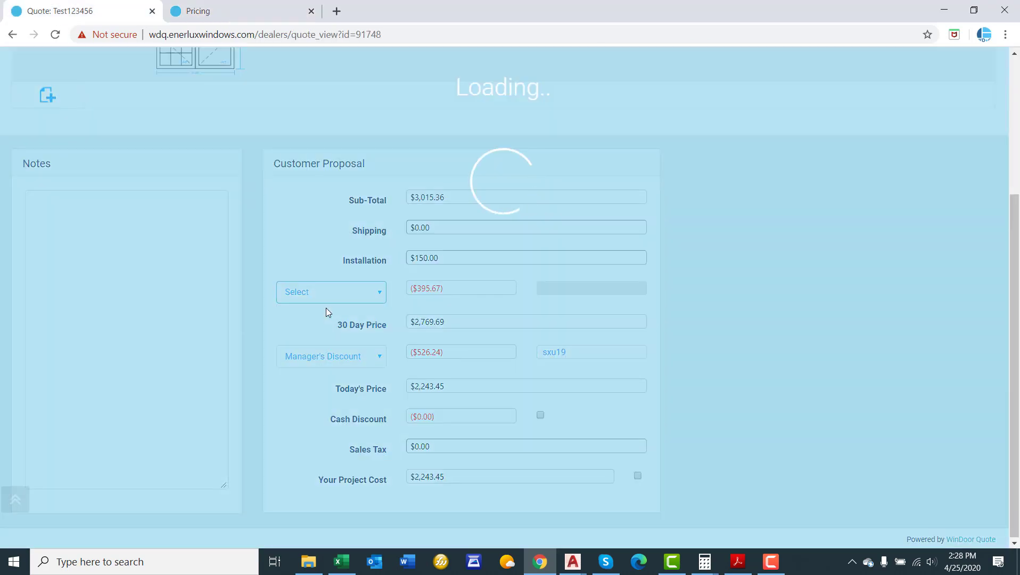
scroll(326, 312, "down", 3)
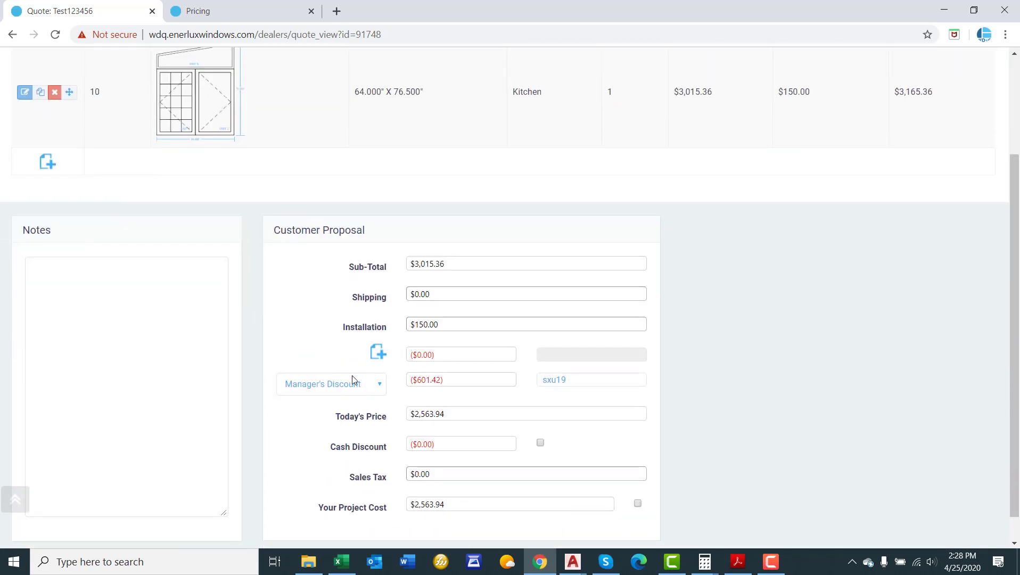
left_click(371, 384)
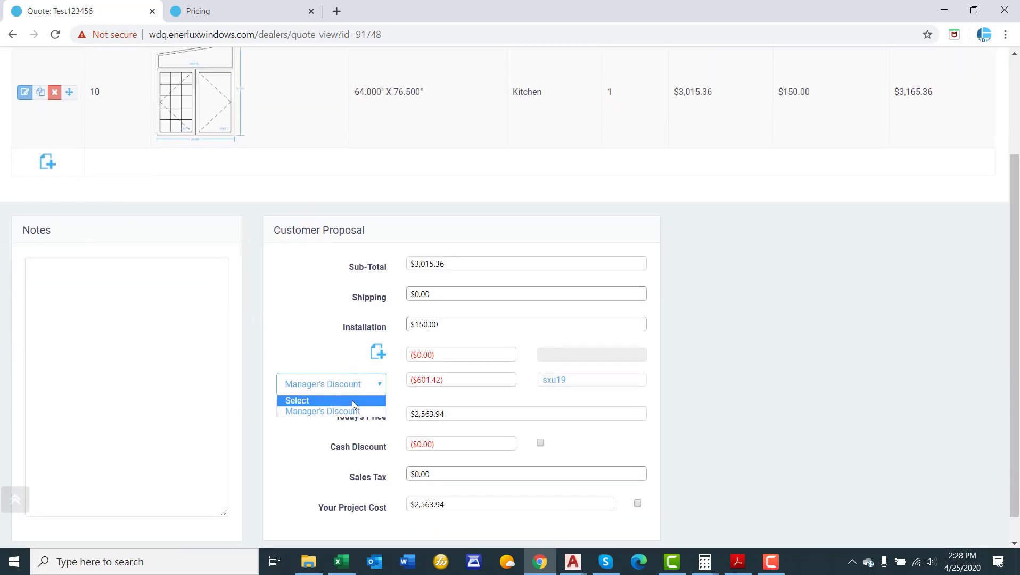
left_click(352, 399)
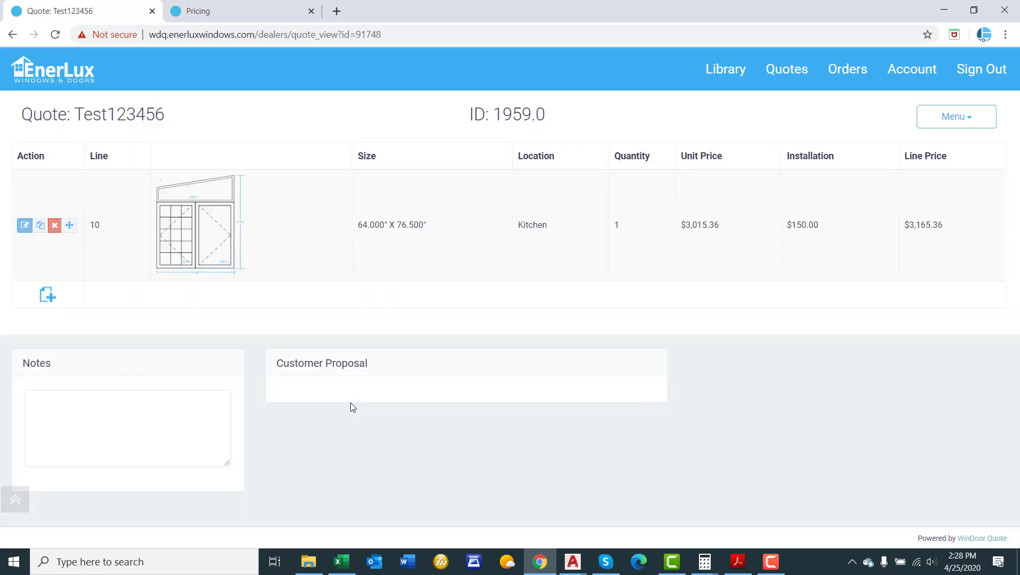
scroll(343, 396, "down", 3)
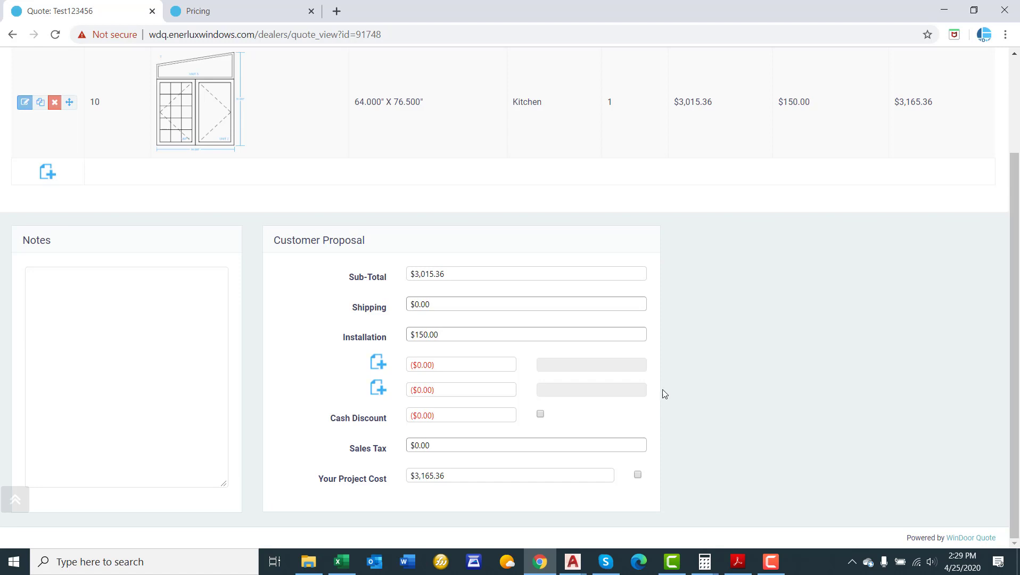
Save Manager's Discount at 0.00% and confirm the Cash Discount(%) rate stays 2.00%.
left_click(233, 5)
left_click(663, 95)
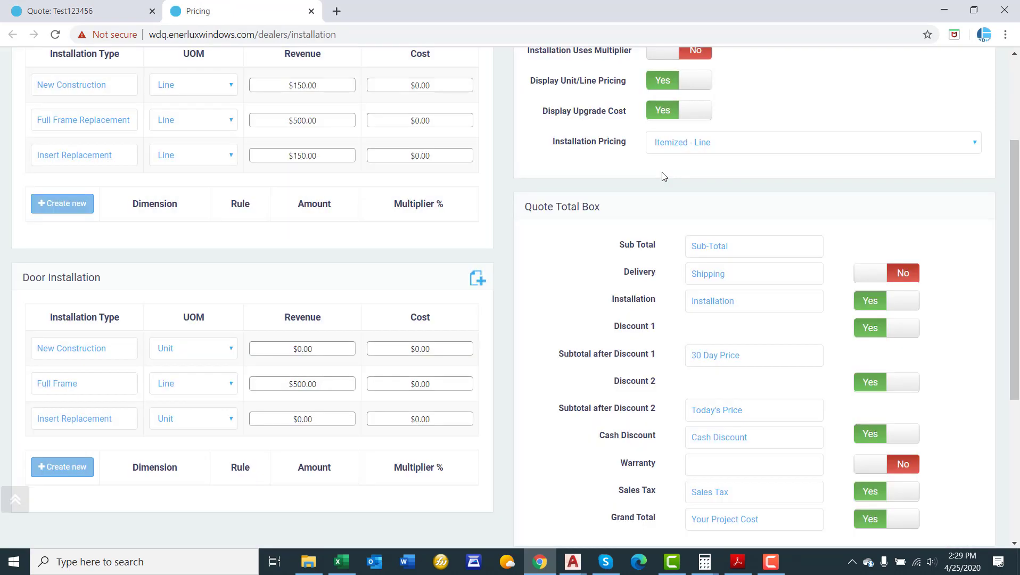
scroll(663, 175, "down", 5)
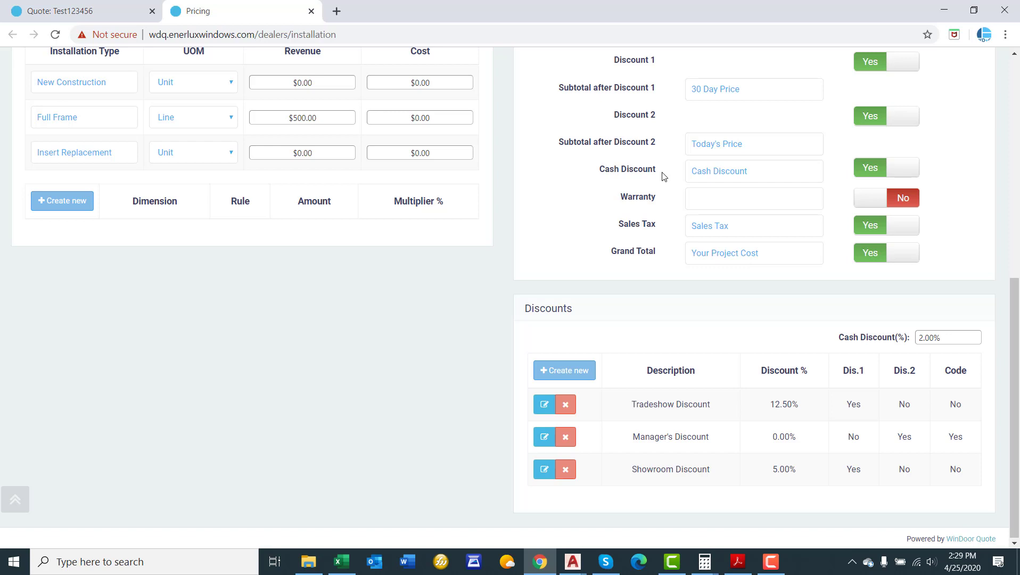
left_click(924, 337)
left_click(935, 337)
left_click(854, 337)
left_click(98, 10)
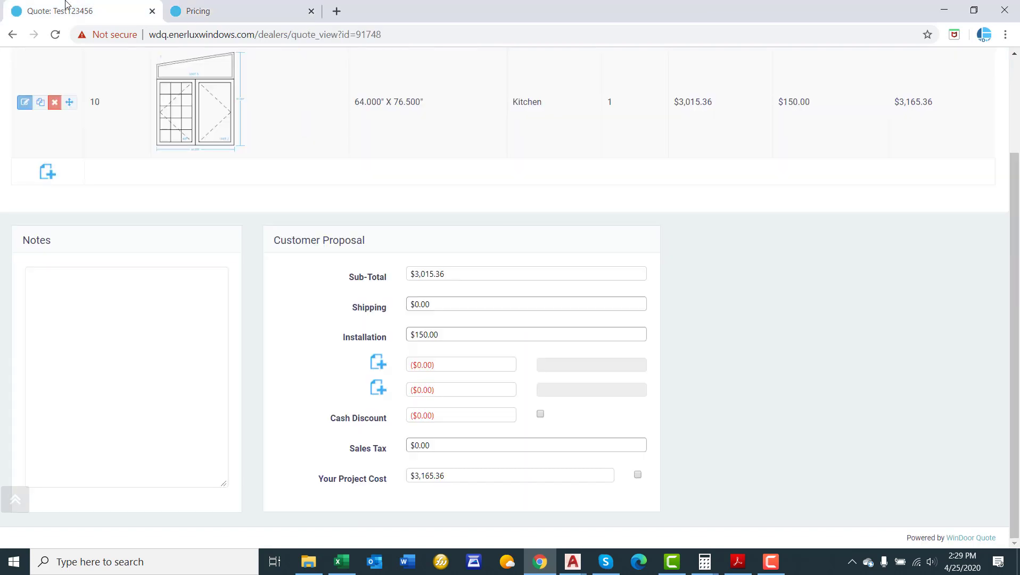
Tick Cash Discount to apply ($60.30), bringing Your Project Cost to $3,105.06.
left_click(540, 414)
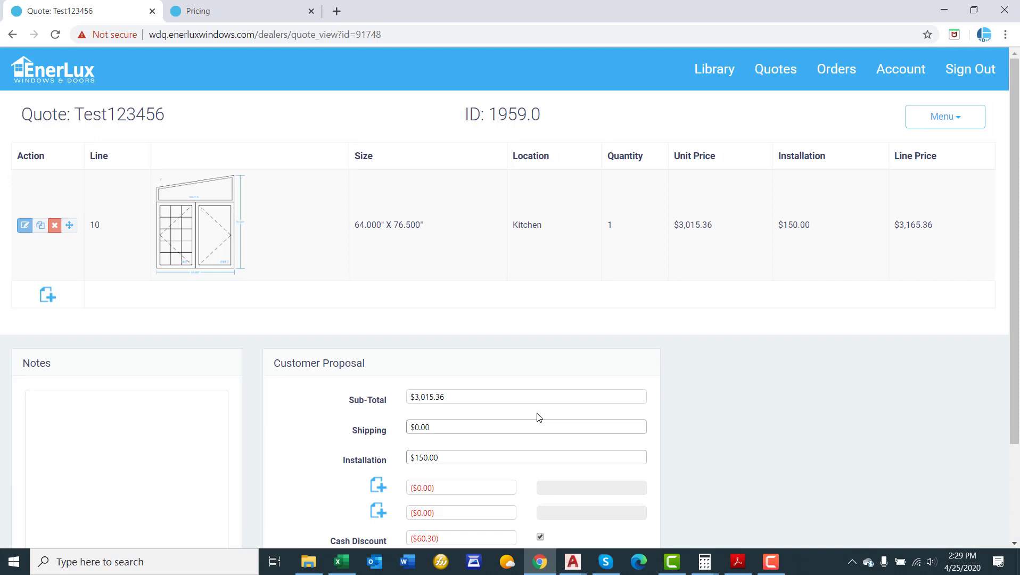
scroll(460, 386, "down", 2)
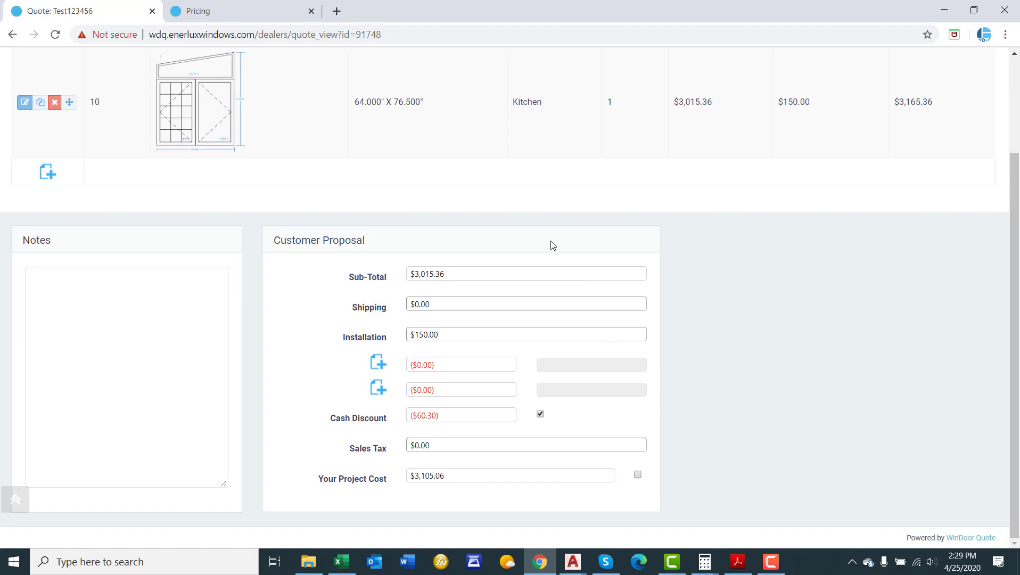
Enable the Your Project Cost override and replace $3,105.06 with $3,000.00.
left_click(638, 473)
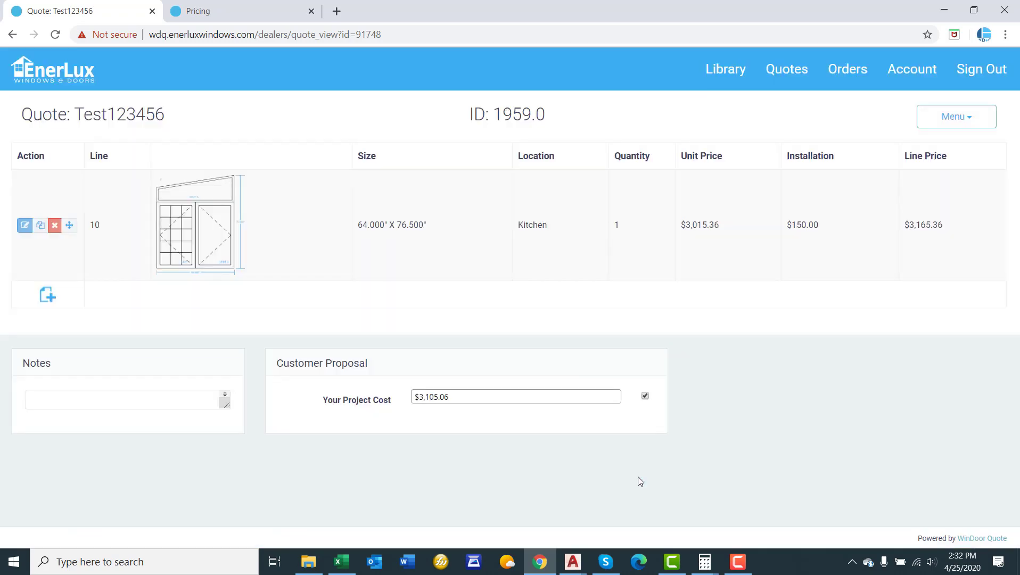
left_click_drag(453, 397, 369, 397)
type("3000")
left_click(433, 359)
Return to the Pricing page's Discounts section and inspect the 2.00% Cash Discount(%) field.
left_click(215, 5)
left_click(106, 11)
left_click(246, 5)
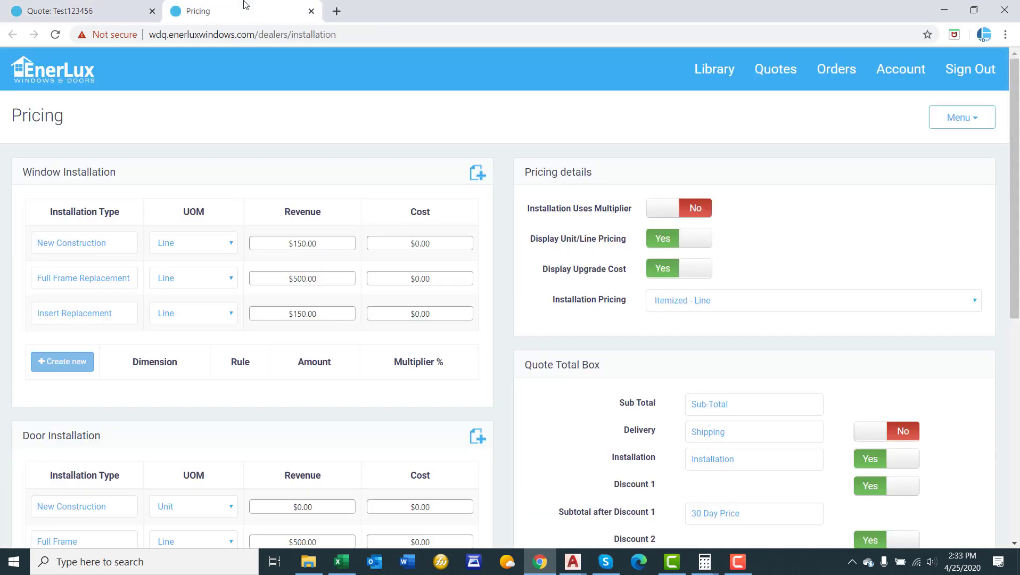
scroll(421, 102, "down", 1)
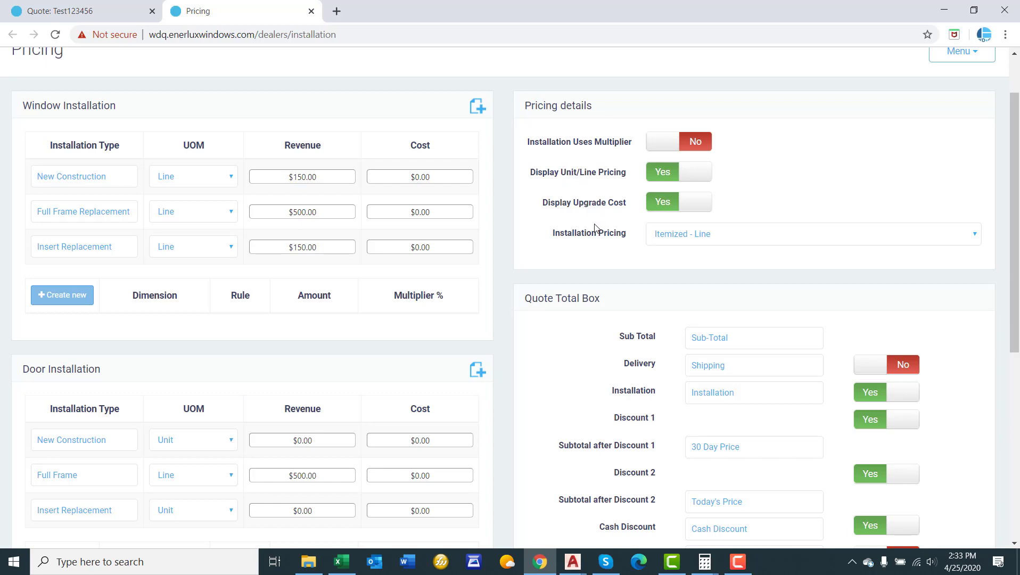
scroll(601, 238, "down", 4)
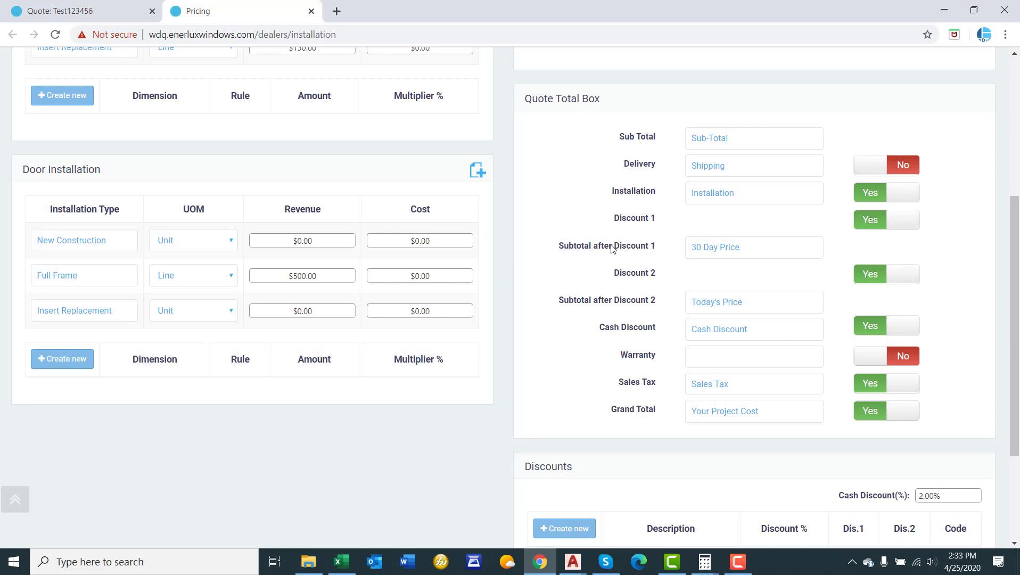
scroll(612, 237, "down", 3)
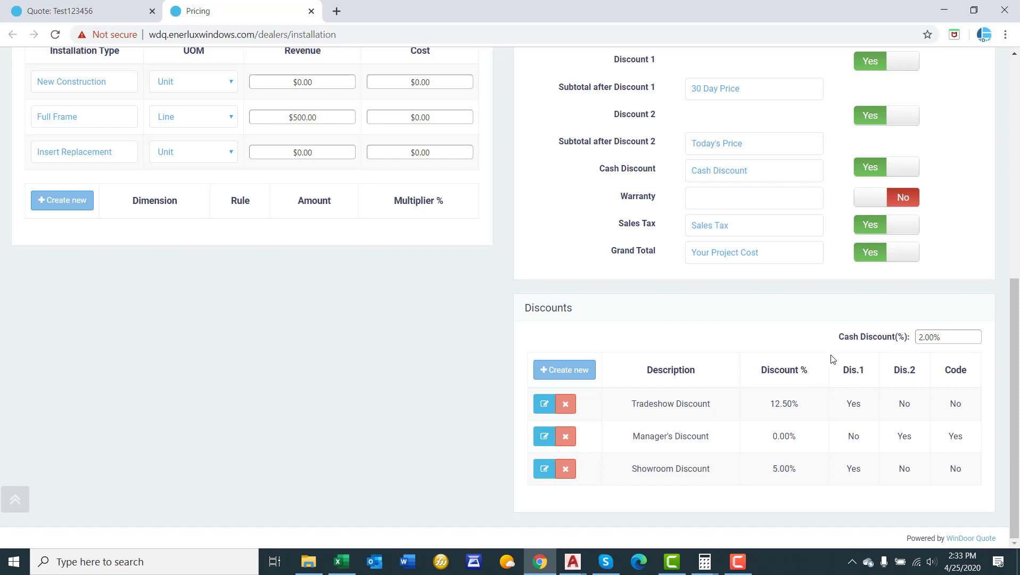
left_click(946, 336)
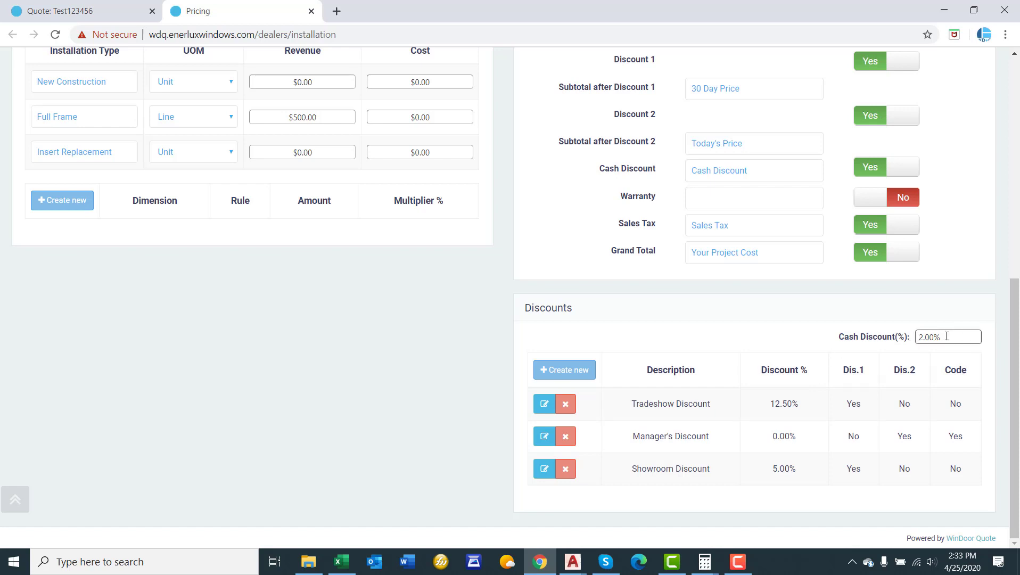